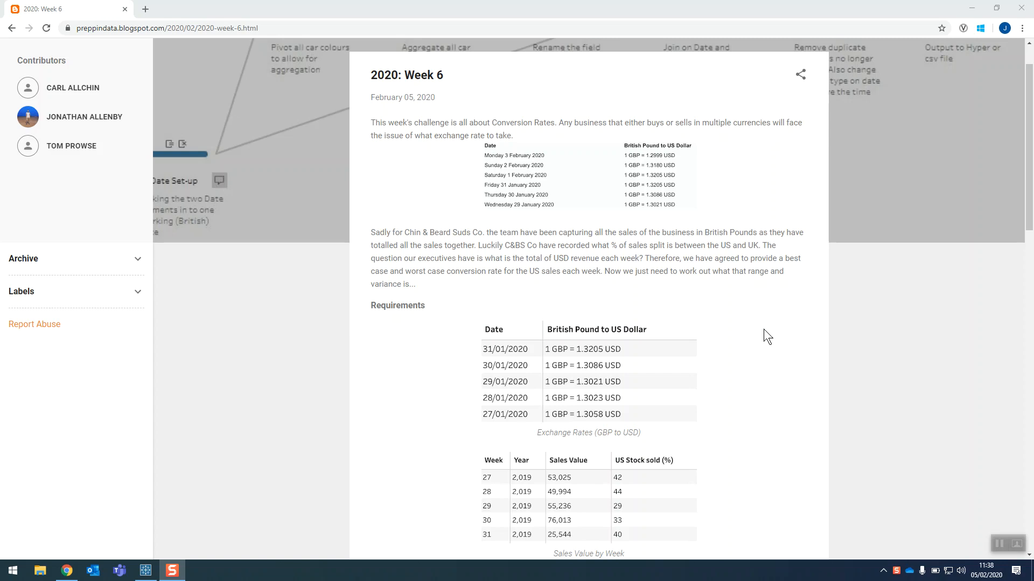
Switch to Tableau Prep Builder and examine the exchange-rate data in Clean 1 and Clean 6 and the sales data in Clean 2.
{"action": "left_click", "coordinate": [146, 570]}
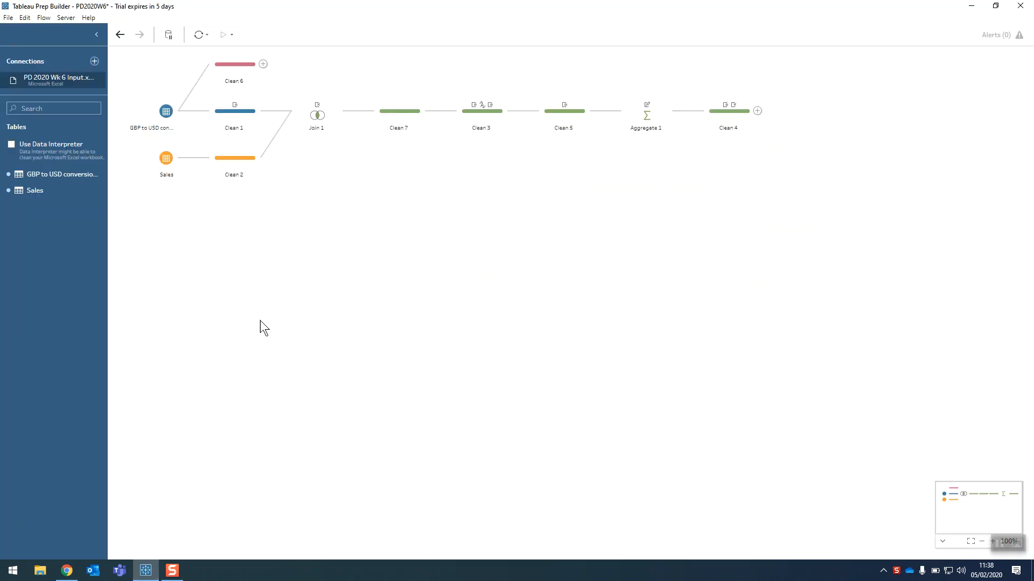
{"action": "left_click", "coordinate": [227, 111]}
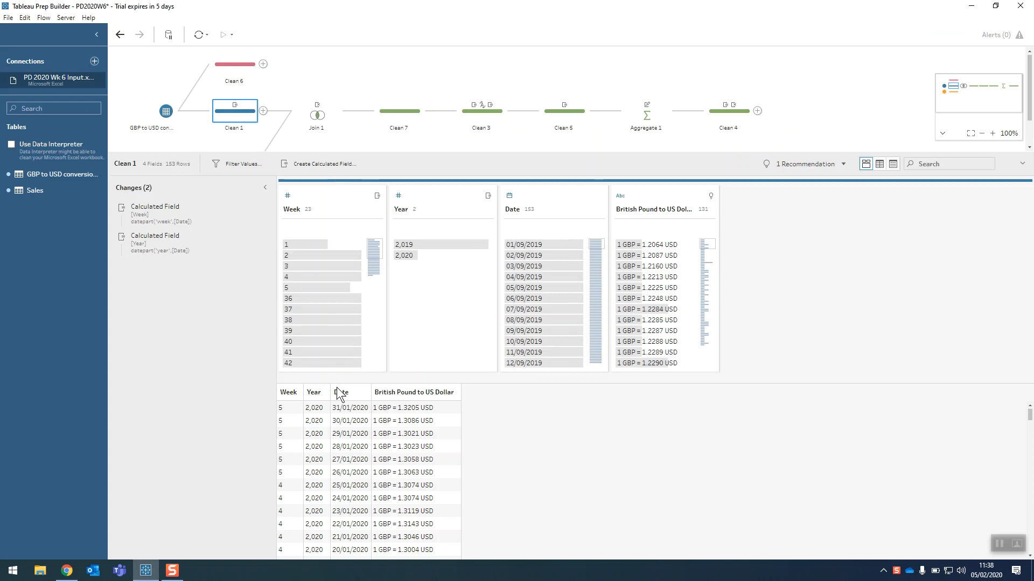
{"action": "left_click", "coordinate": [215, 69]}
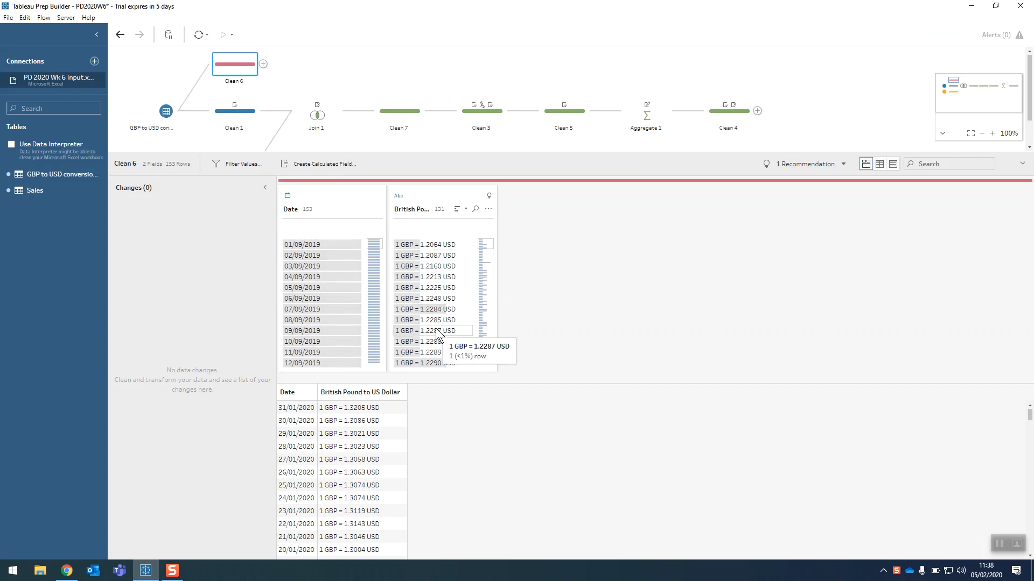
{"action": "scroll", "coordinate": [272, 75], "scroll_direction": "down", "scroll_amount": 1}
{"action": "left_click", "coordinate": [240, 122]}
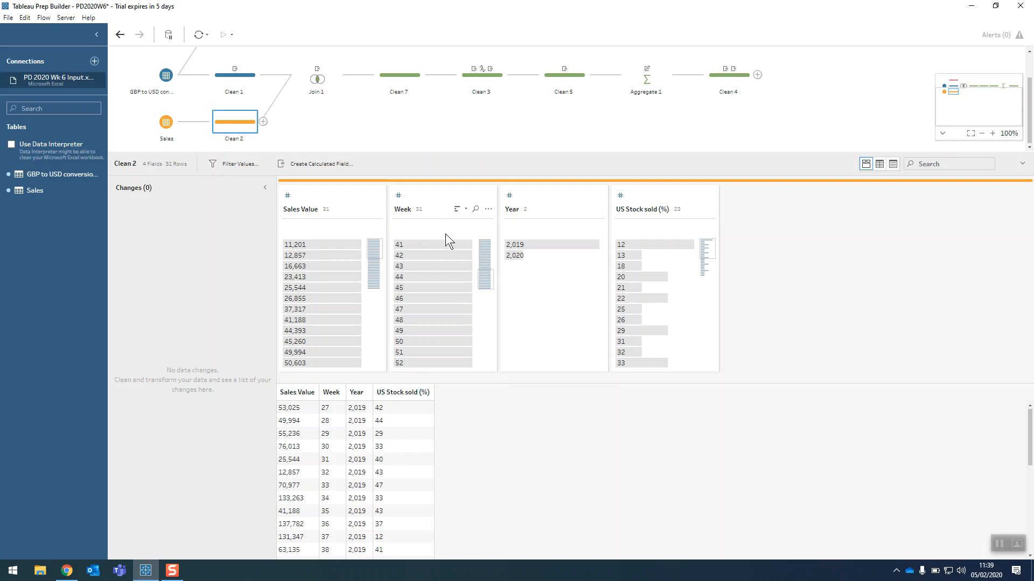
Examine the formulas of the Week and Year calculated fields in the Clean 1 step, leaving both unedited.
{"action": "left_click", "coordinate": [230, 79]}
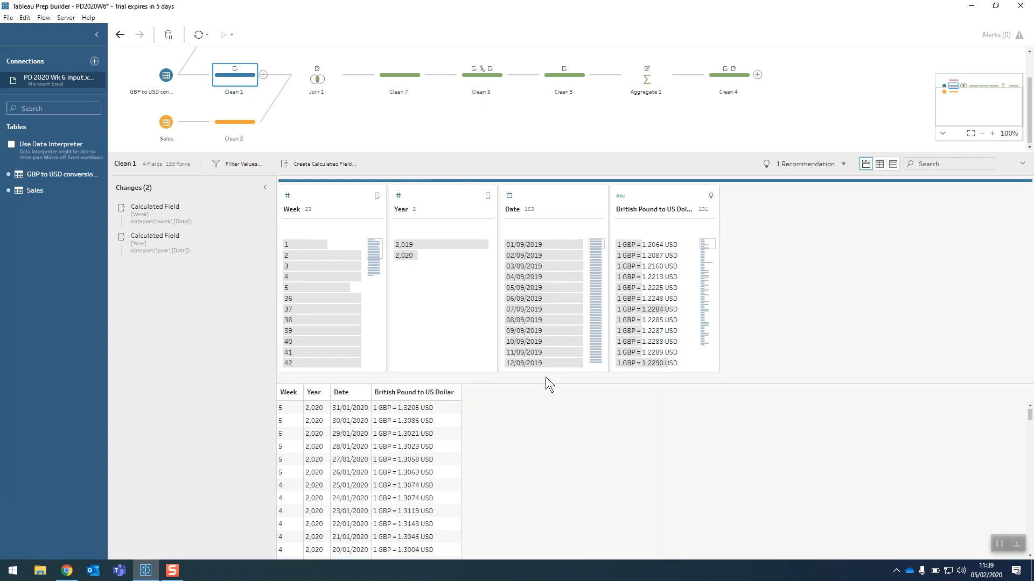
{"action": "double_click", "coordinate": [190, 207]}
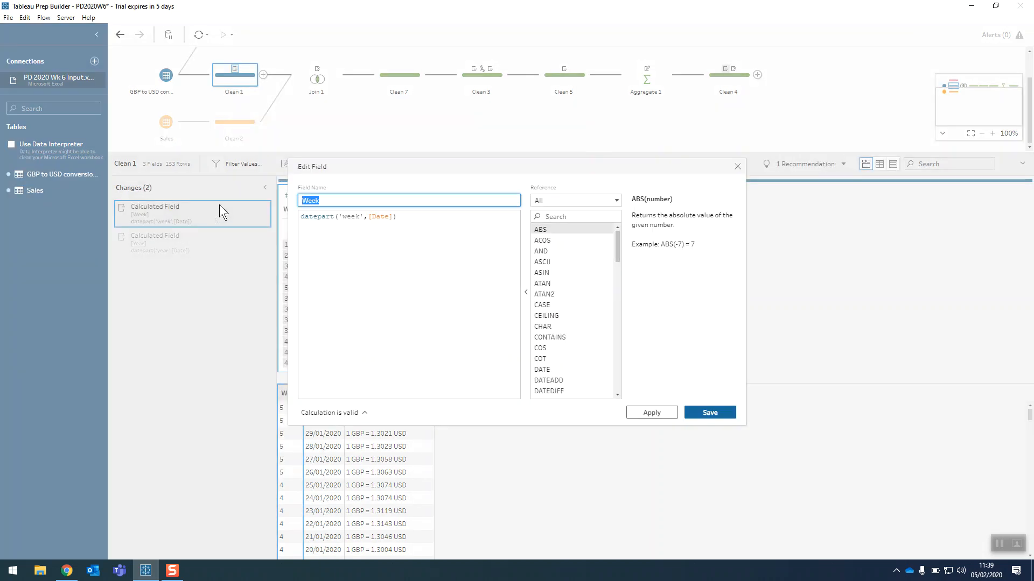
{"action": "left_click", "coordinate": [306, 217]}
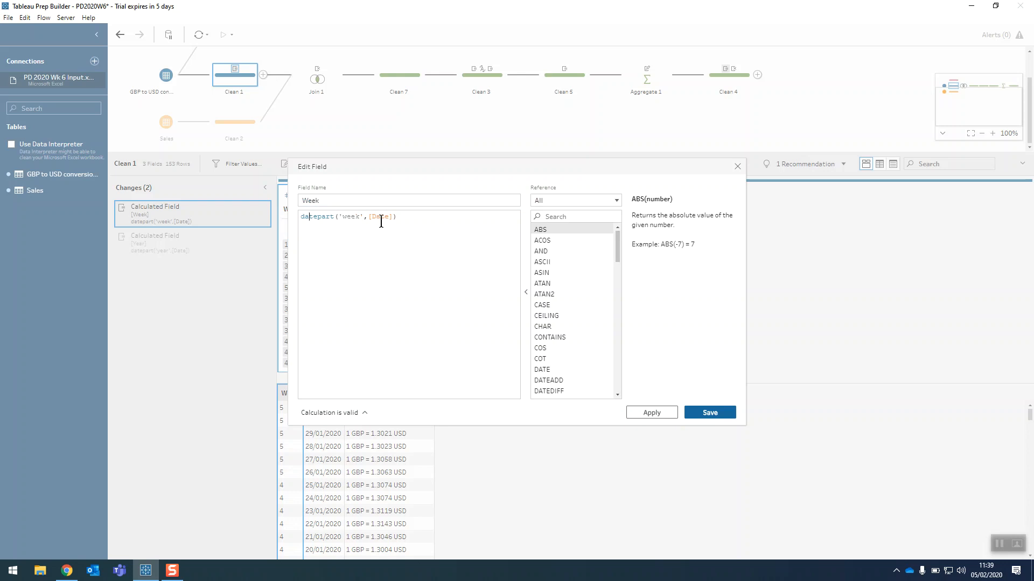
{"action": "left_click", "coordinate": [737, 167]}
{"action": "double_click", "coordinate": [184, 251]}
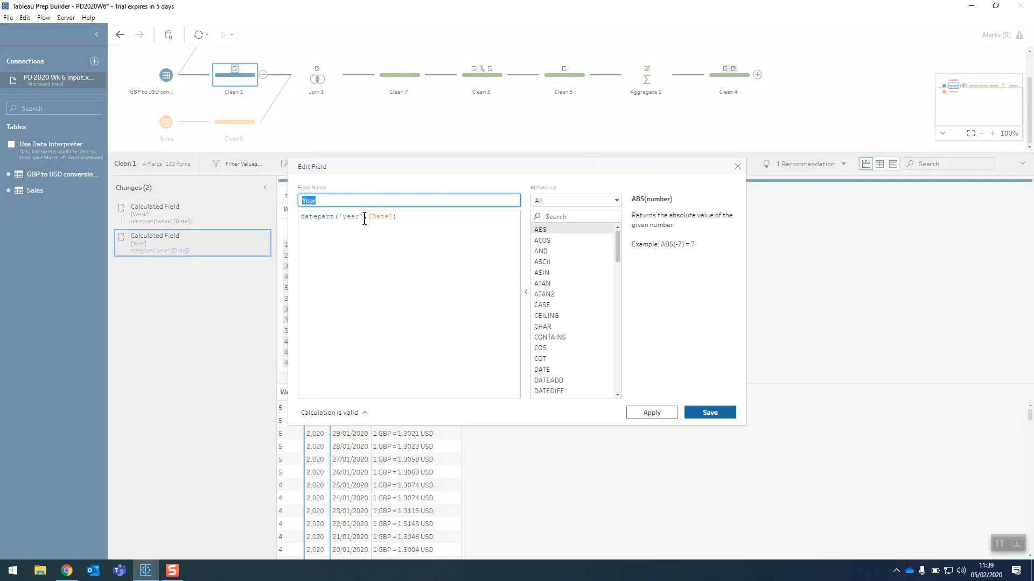
{"action": "left_click", "coordinate": [737, 166]}
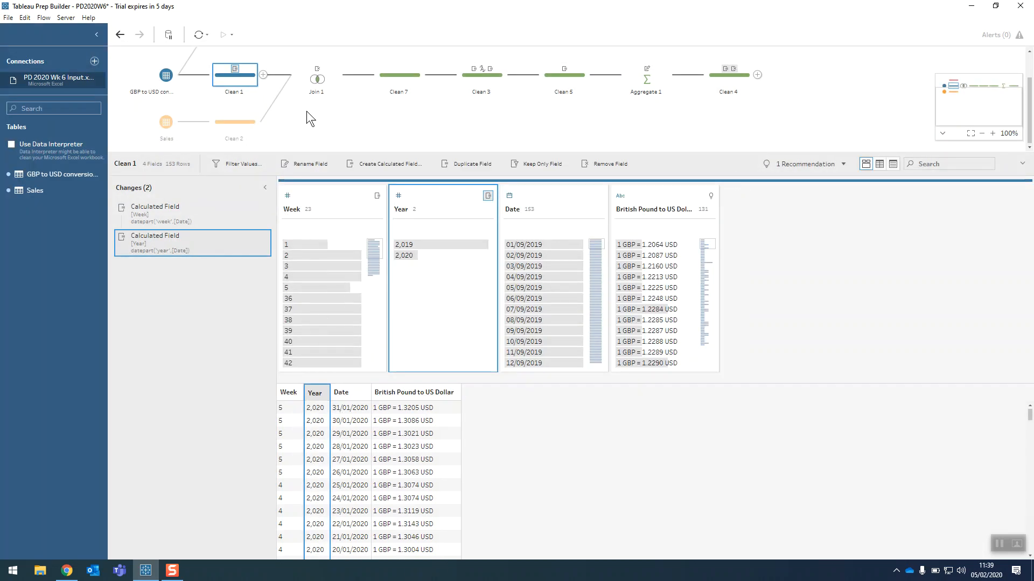
Examine the Clean 1 rows excluded from Join 1 and the joined data in the Clean 7 step.
{"action": "left_click", "coordinate": [308, 85]}
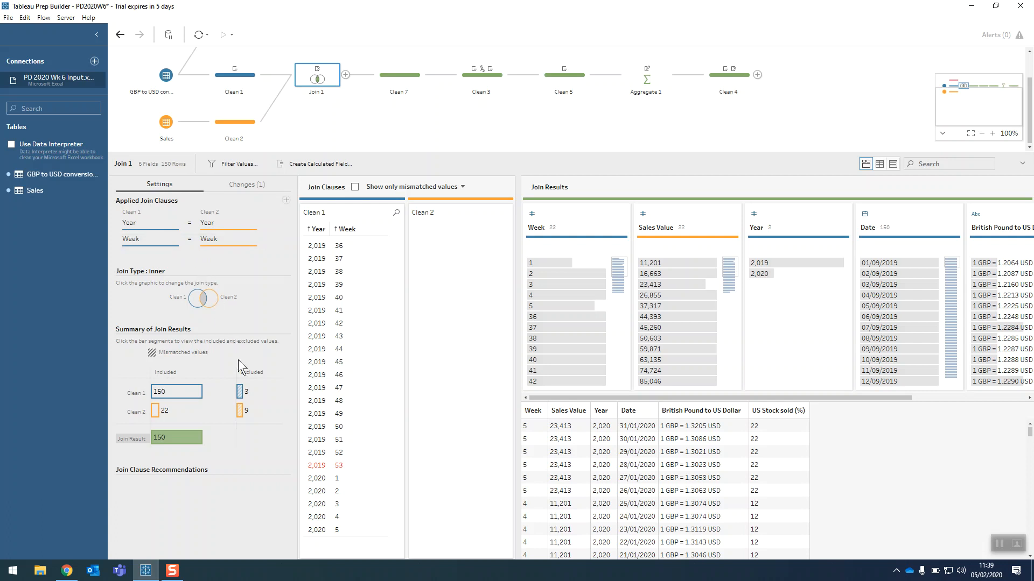
{"action": "left_click", "coordinate": [241, 390]}
{"action": "mouse_move", "coordinate": [344, 254]}
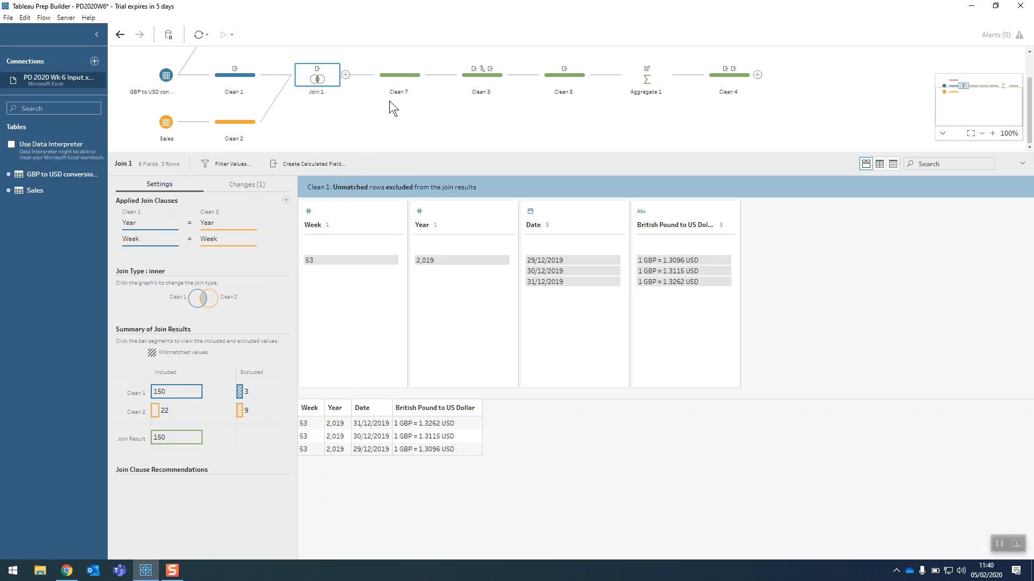
{"action": "left_click", "coordinate": [392, 79]}
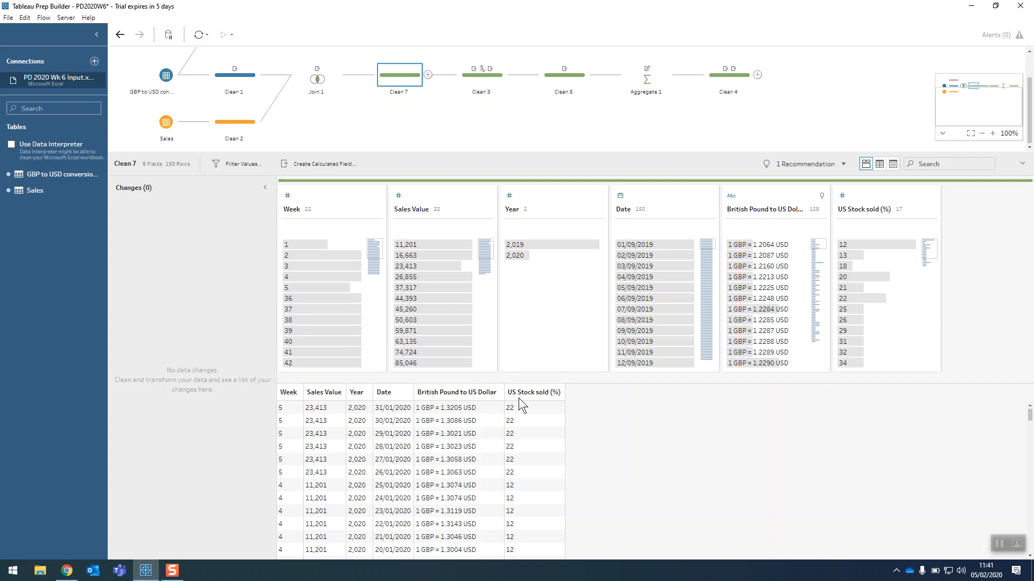
Examine the REGEXP_EXTRACT formula of the USD calculated field in Clean 3 alongside its data, and close it without saving.
{"action": "left_click", "coordinate": [487, 81]}
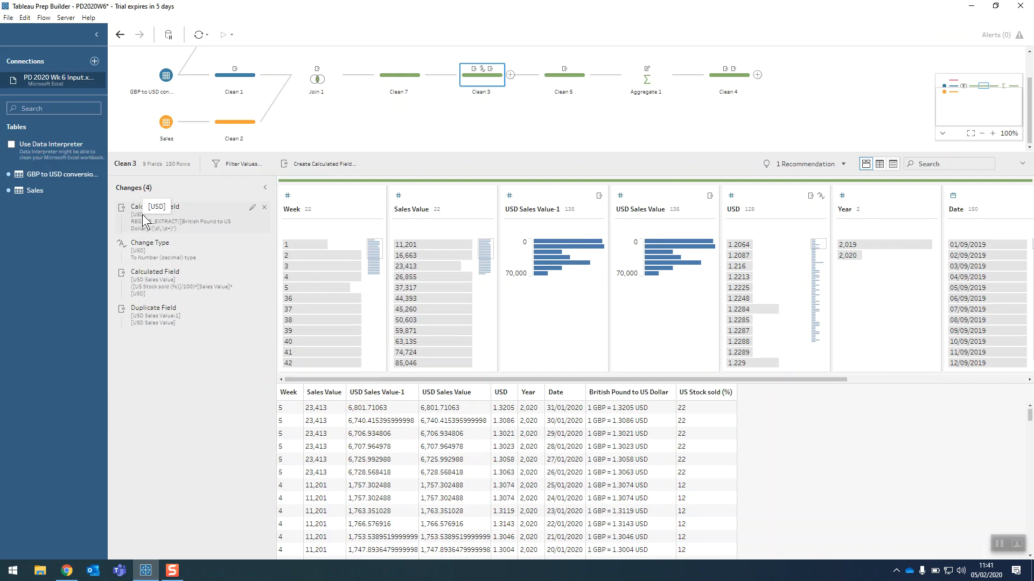
{"action": "double_click", "coordinate": [163, 219]}
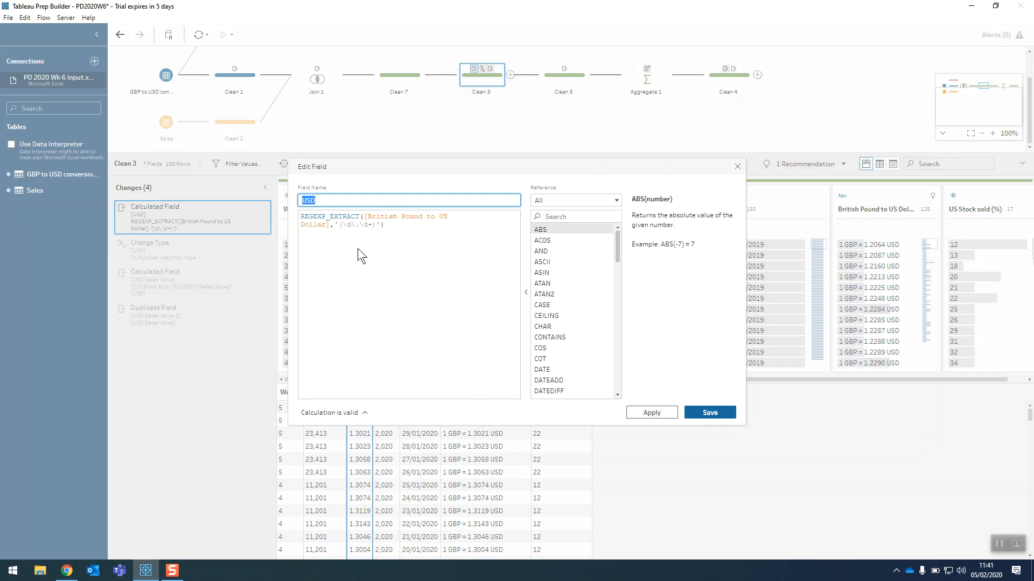
{"action": "left_click_drag", "start_coordinate": [388, 172], "coordinate": [467, 130]}
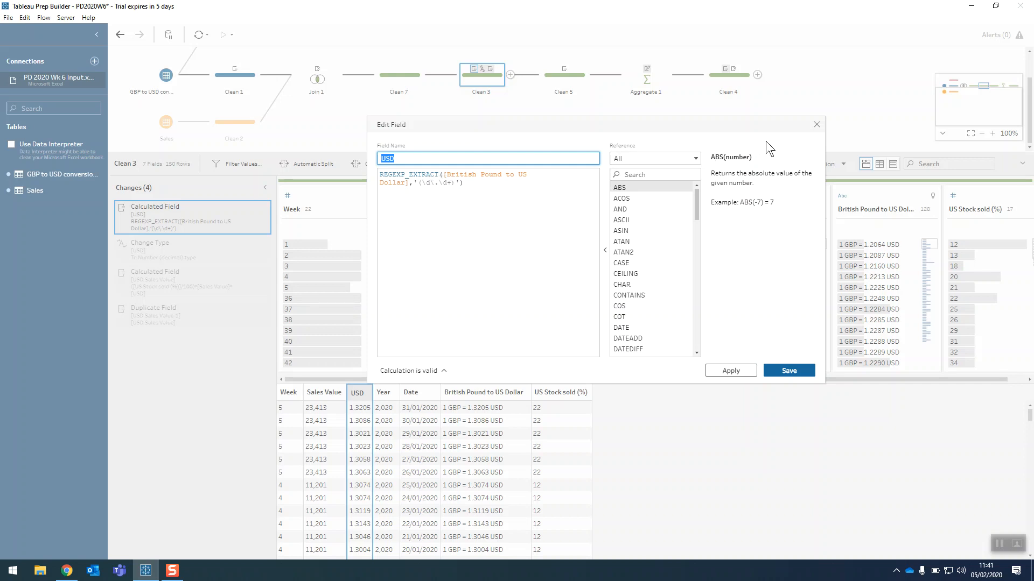
{"action": "left_click", "coordinate": [816, 124]}
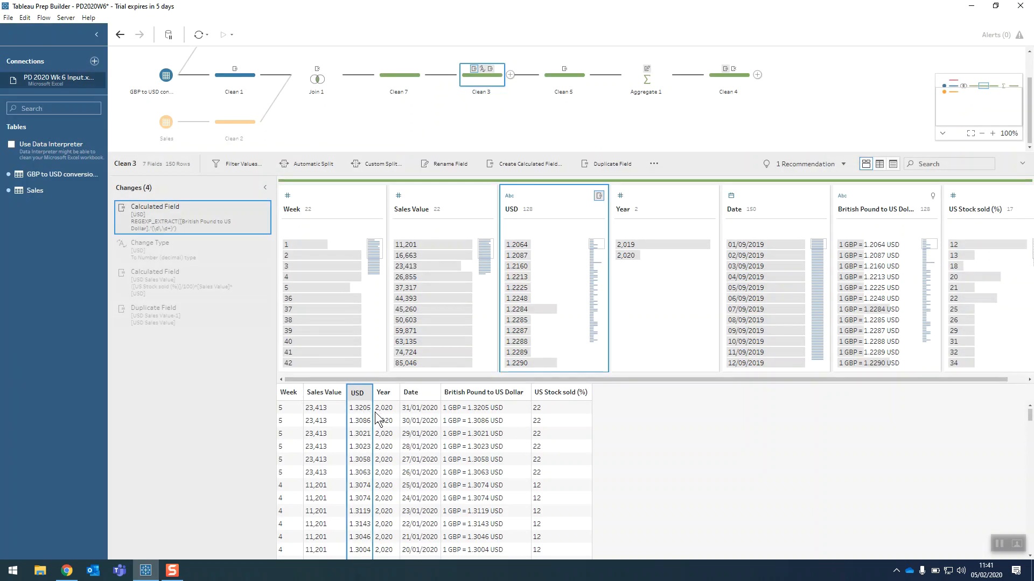
Examine Clean 3's USD type change and the parts of the USD Sales Value formula, saving the field with its formula unedited.
{"action": "left_click", "coordinate": [151, 258]}
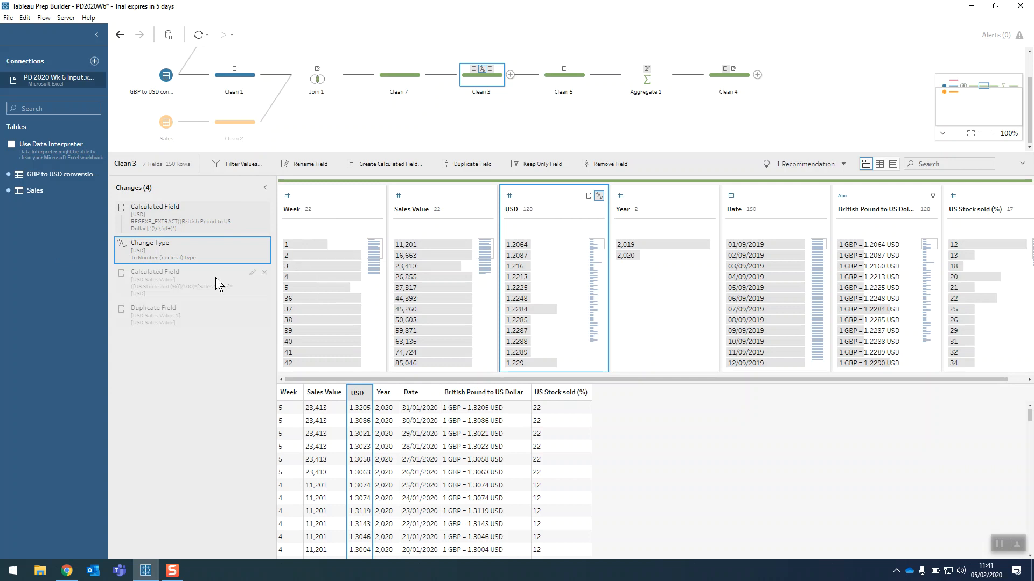
{"action": "left_click", "coordinate": [189, 279]}
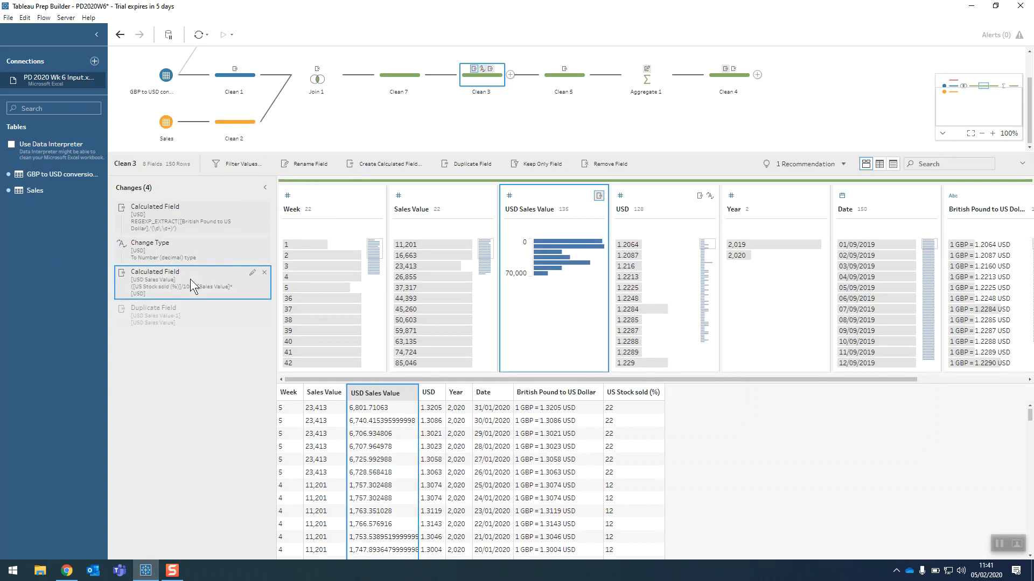
{"action": "double_click", "coordinate": [190, 279]}
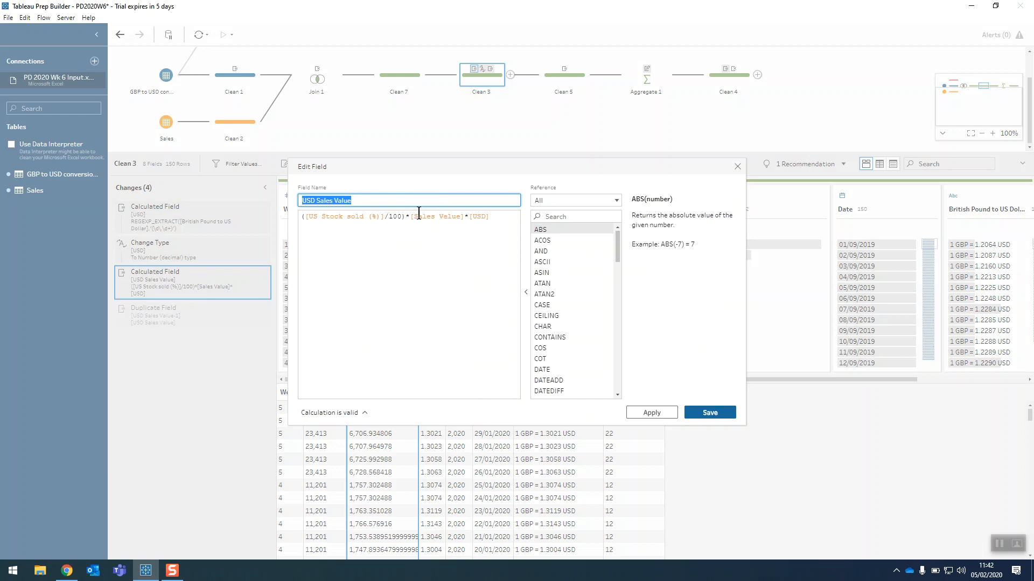
{"action": "left_click_drag", "start_coordinate": [410, 216], "coordinate": [463, 215]}
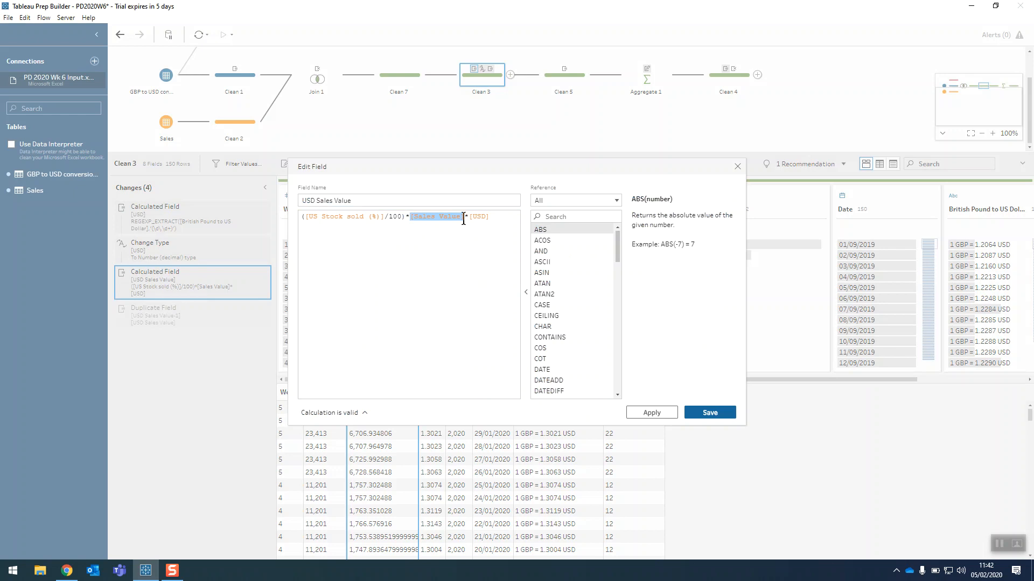
{"action": "left_click", "coordinate": [470, 218]}
{"action": "left_click", "coordinate": [302, 217]}
{"action": "type", "text": "("}
{"action": "left_click_drag", "start_coordinate": [431, 168], "coordinate": [406, 107]}
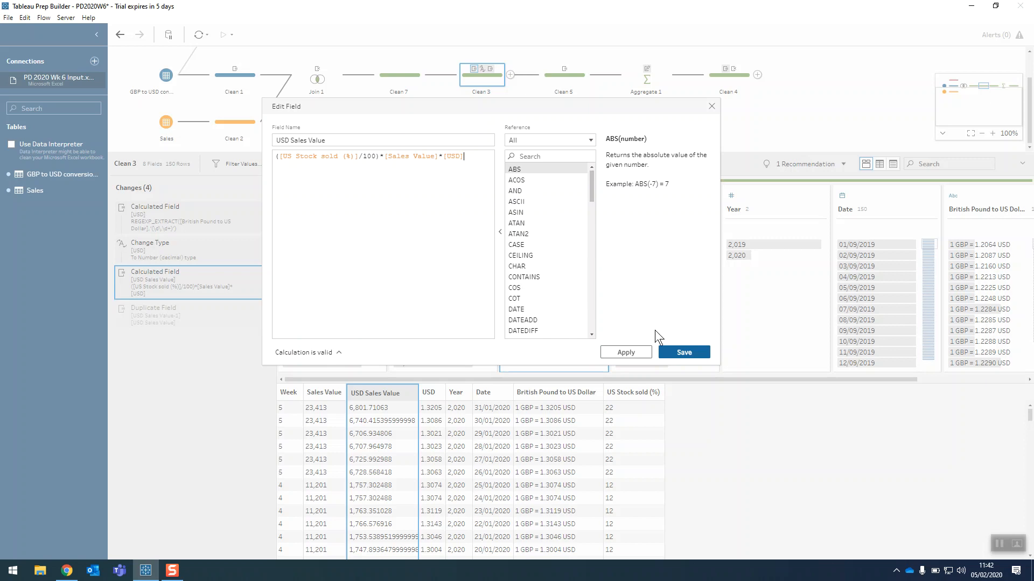
{"action": "left_click", "coordinate": [682, 352]}
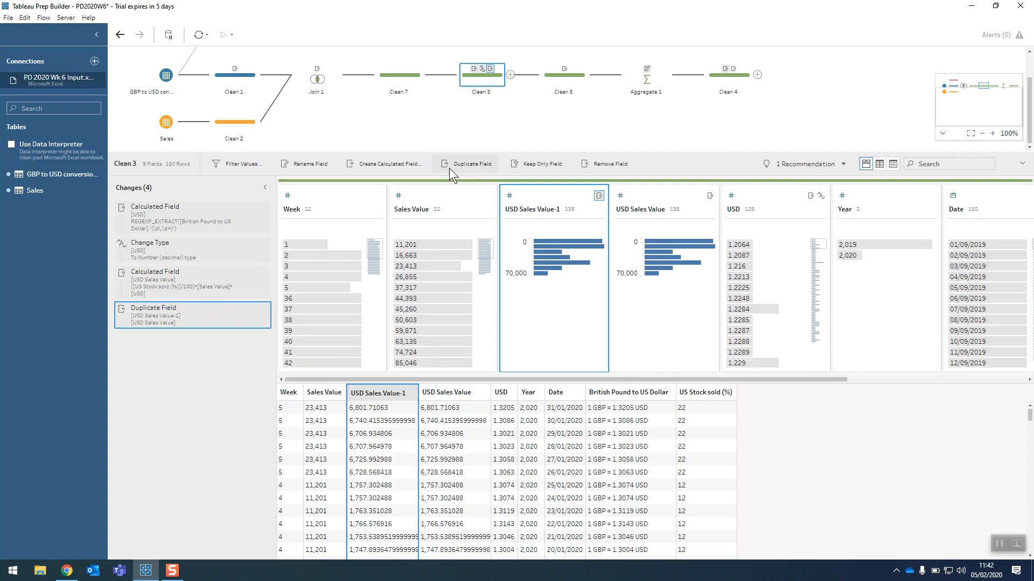
Examine the Sales Value formula in Clean 5, splitting it over several lines for reading, and discard the edits.
{"action": "left_click", "coordinate": [551, 76]}
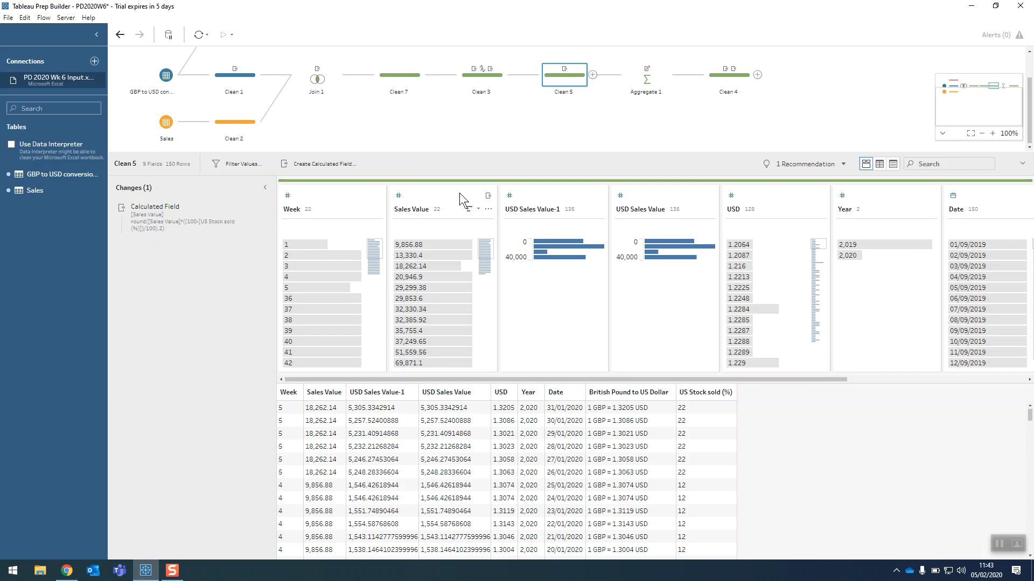
{"action": "double_click", "coordinate": [205, 221]}
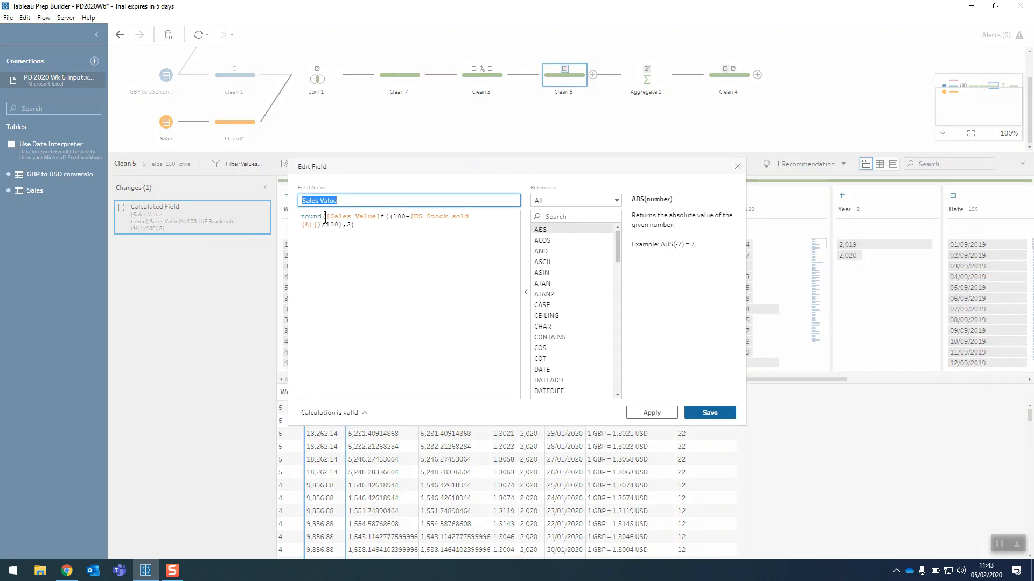
{"action": "left_click", "coordinate": [327, 216]}
{"action": "key", "text": "Return"}
{"action": "left_click", "coordinate": [490, 224]}
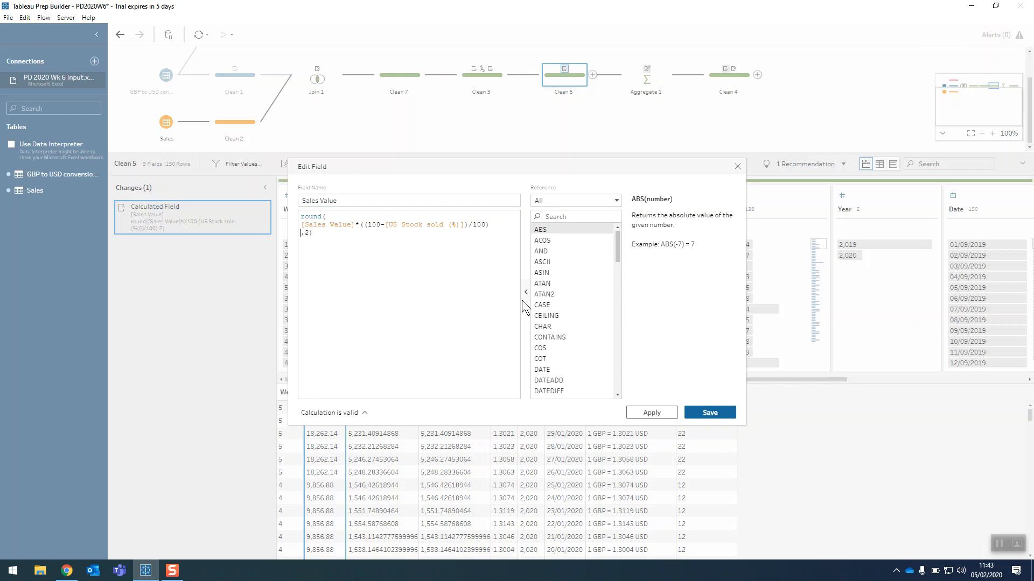
{"action": "left_click", "coordinate": [333, 225]}
{"action": "left_click", "coordinate": [736, 166]}
Examine the grouped and aggregated fields in Aggregate 1, comparing them with the source fields in Clean 3 and Clean 5.
{"action": "left_click", "coordinate": [655, 79]}
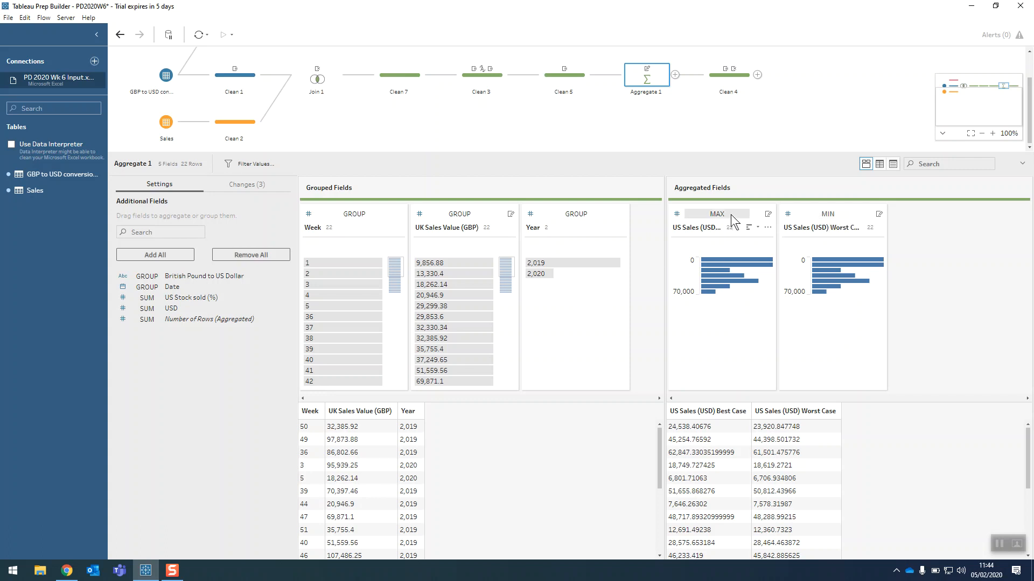
{"action": "left_click", "coordinate": [484, 81]}
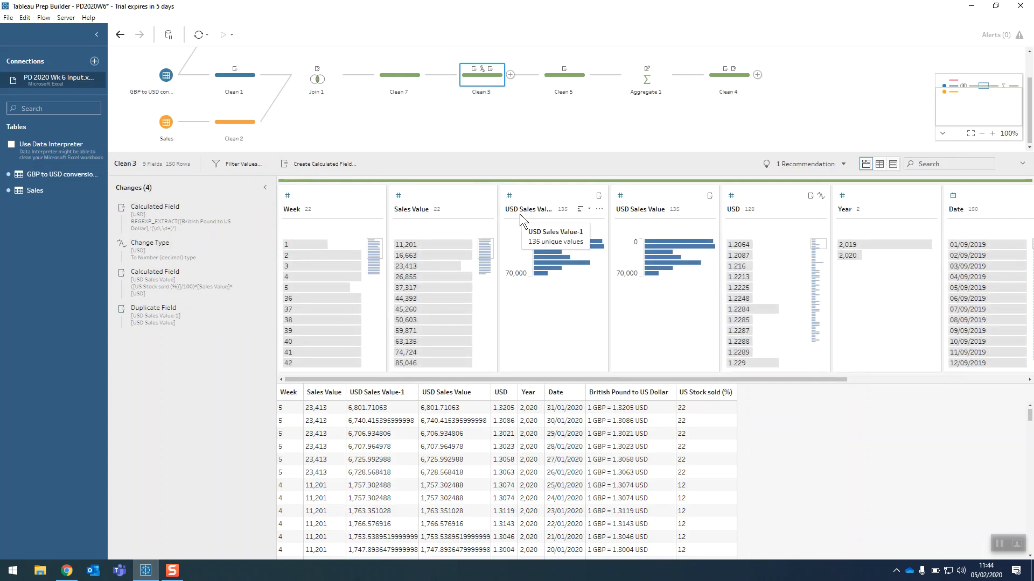
{"action": "left_click", "coordinate": [641, 76]}
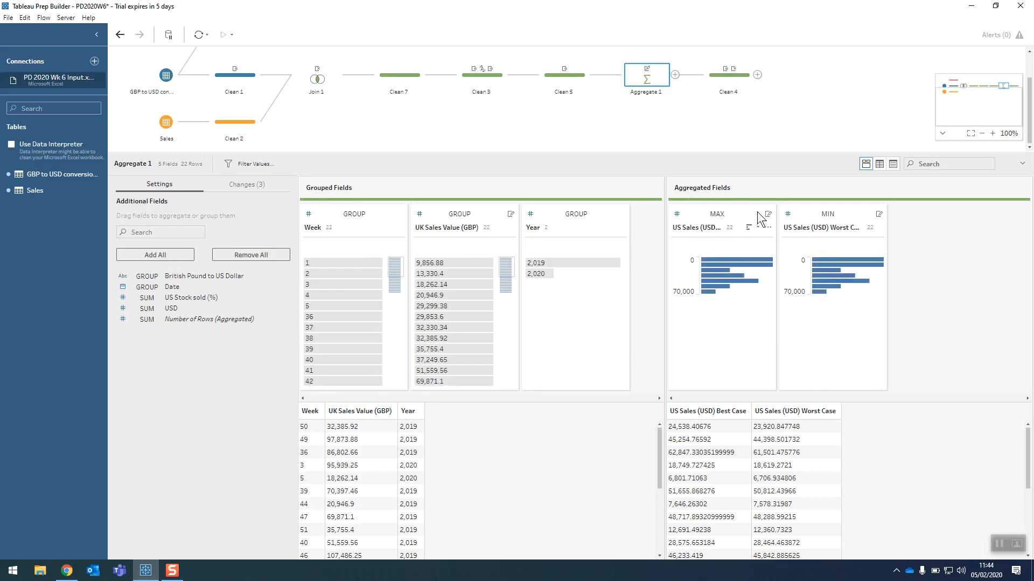
{"action": "mouse_move", "coordinate": [709, 267]}
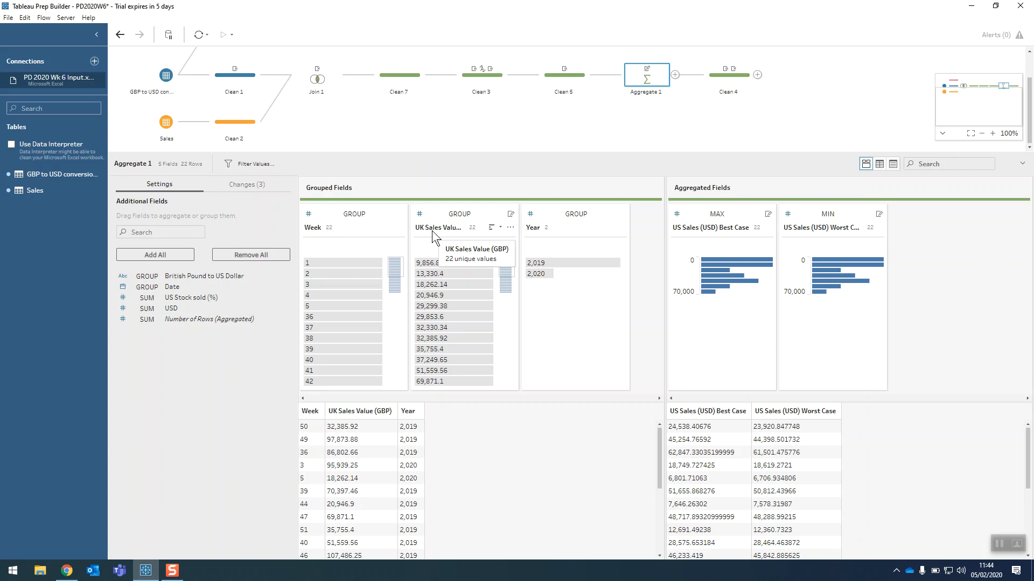
{"action": "left_click", "coordinate": [561, 81]}
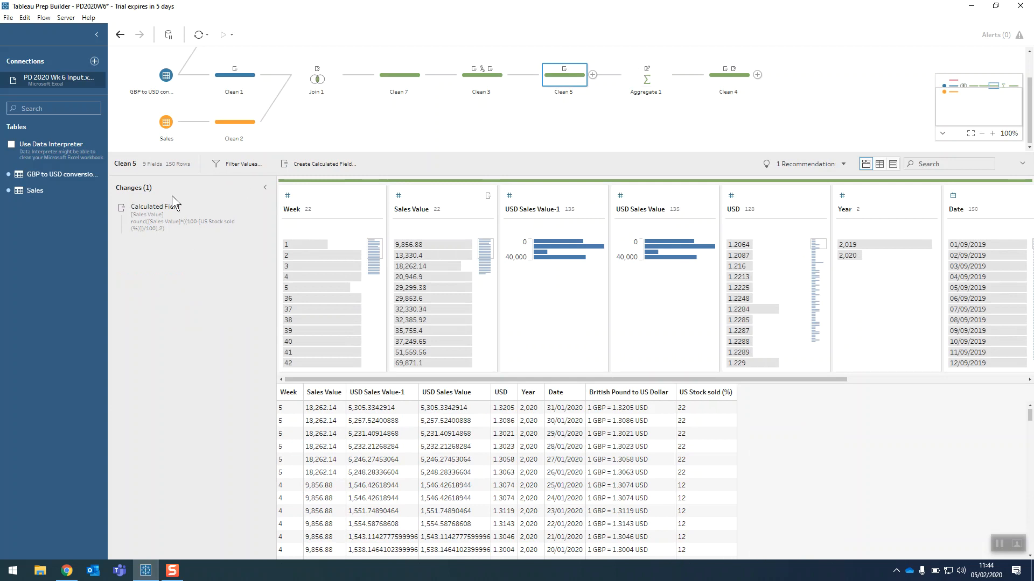
{"action": "left_click", "coordinate": [631, 80]}
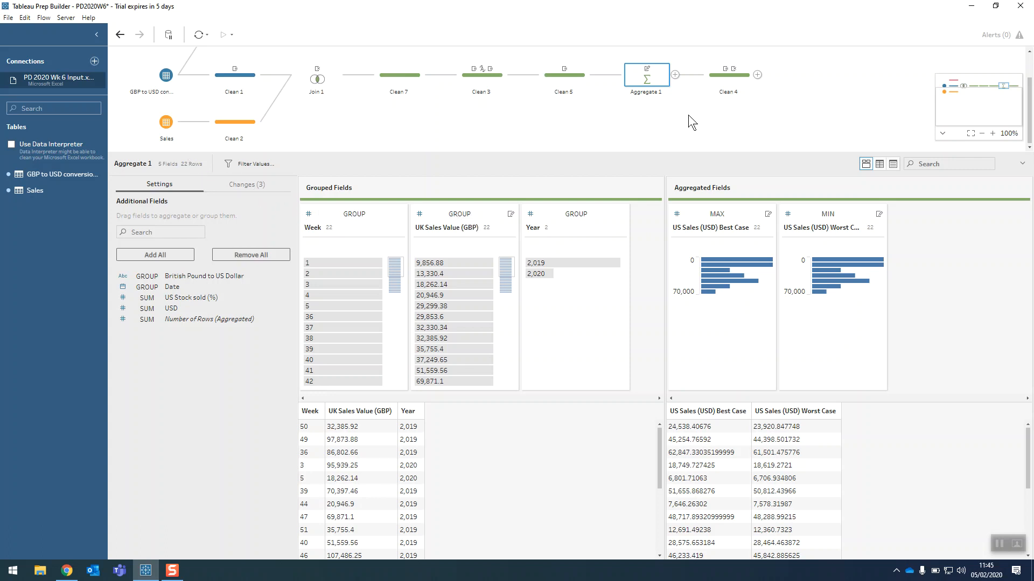
Examine Clean 4's Week and US Sales Potential Variance formulas and its removal of the Year field, without editing them.
{"action": "left_click", "coordinate": [722, 80]}
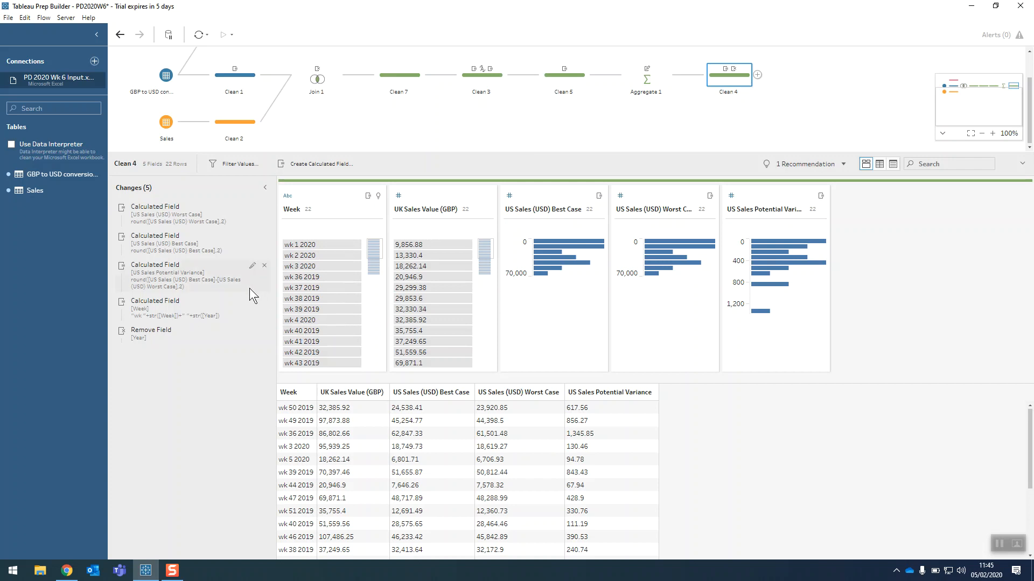
{"action": "double_click", "coordinate": [174, 311]}
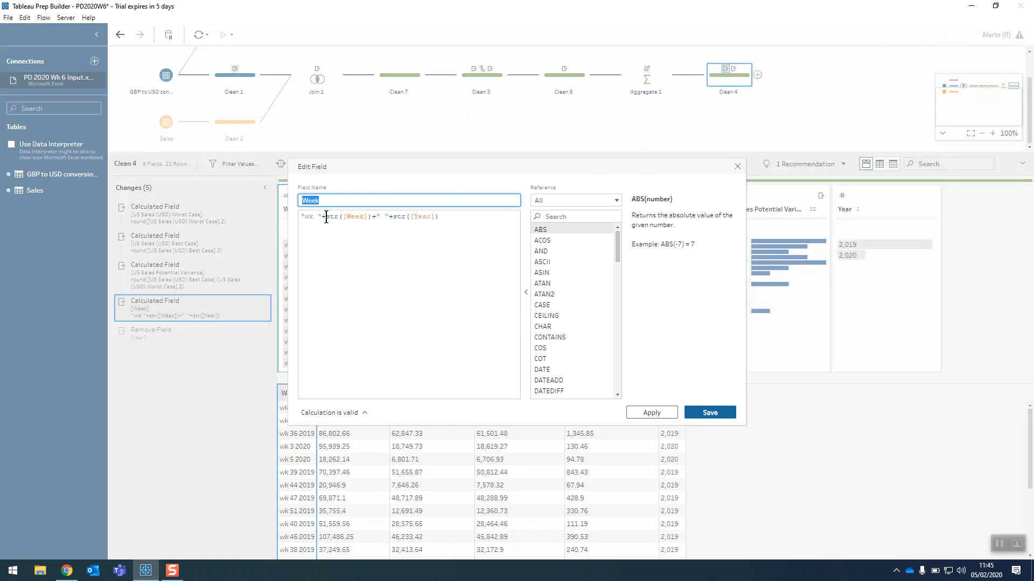
{"action": "left_click", "coordinate": [737, 167]}
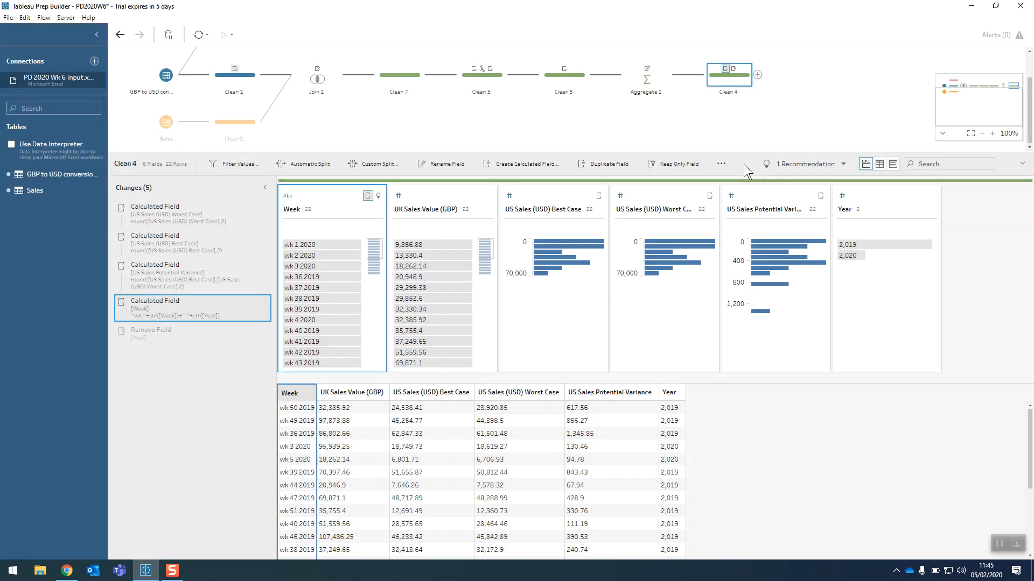
{"action": "left_click", "coordinate": [155, 343]}
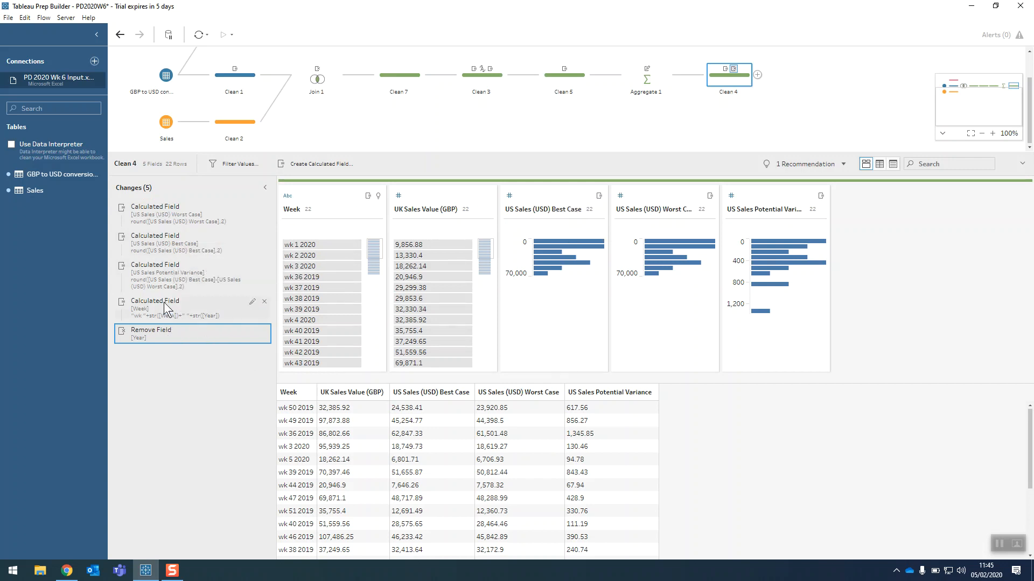
{"action": "double_click", "coordinate": [178, 274]}
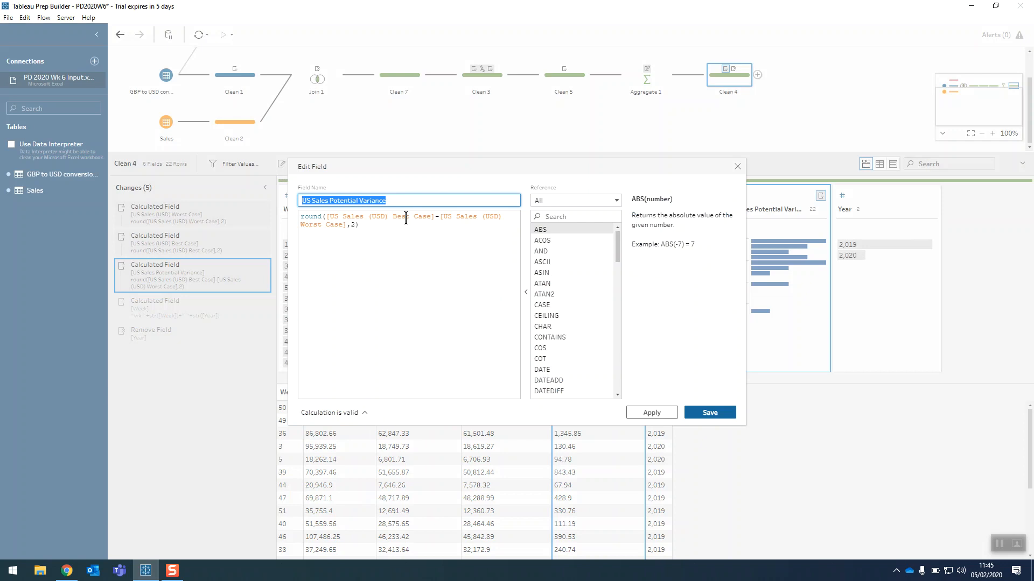
{"action": "left_click", "coordinate": [738, 166]}
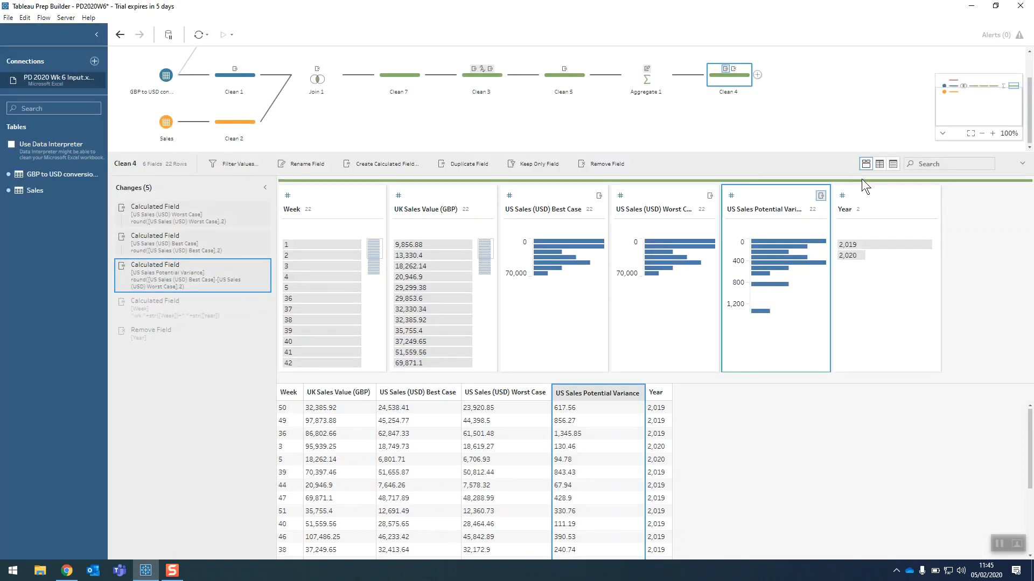